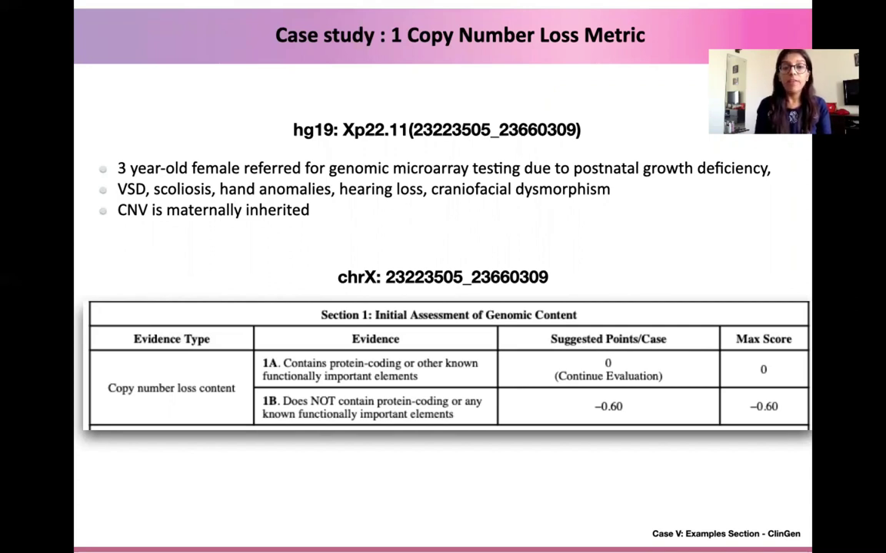
# End the slideshow and edit the Case study: 1 Copy Number Loss Metric slide
pyautogui.press('Escape')
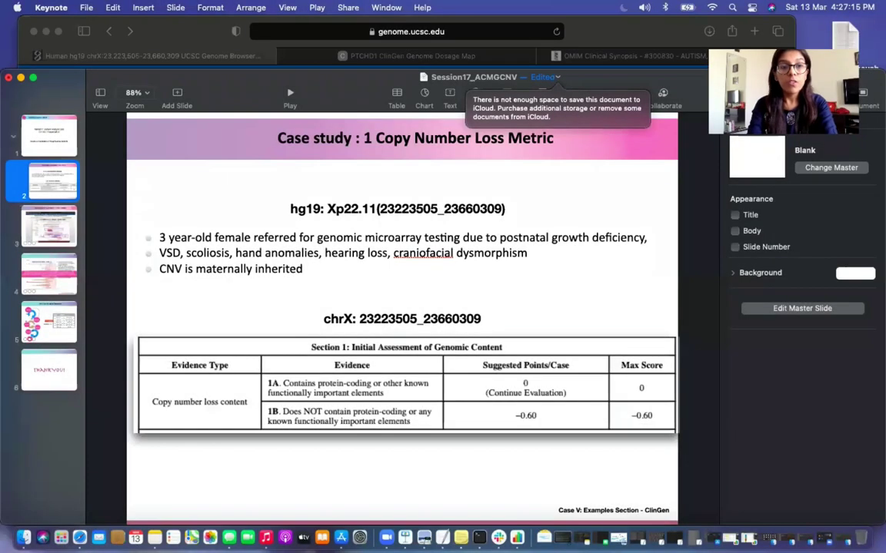
# Switch to Safari's UCSC Genome Browser hg19 view of chrX:23,223,505-23,660,309 around PTCHD1
pyautogui.click(79, 538)
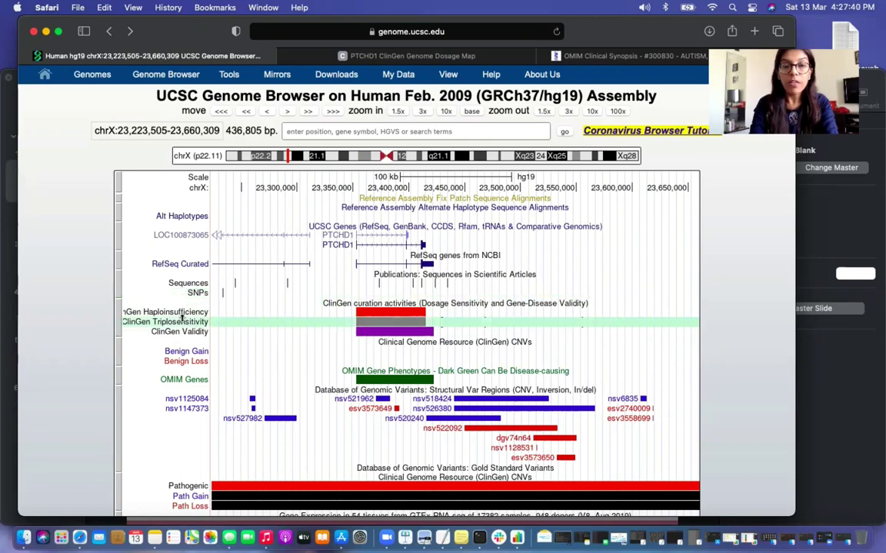
pyautogui.scroll(-5, 183, 317)
pyautogui.scroll(-6, 182, 318)
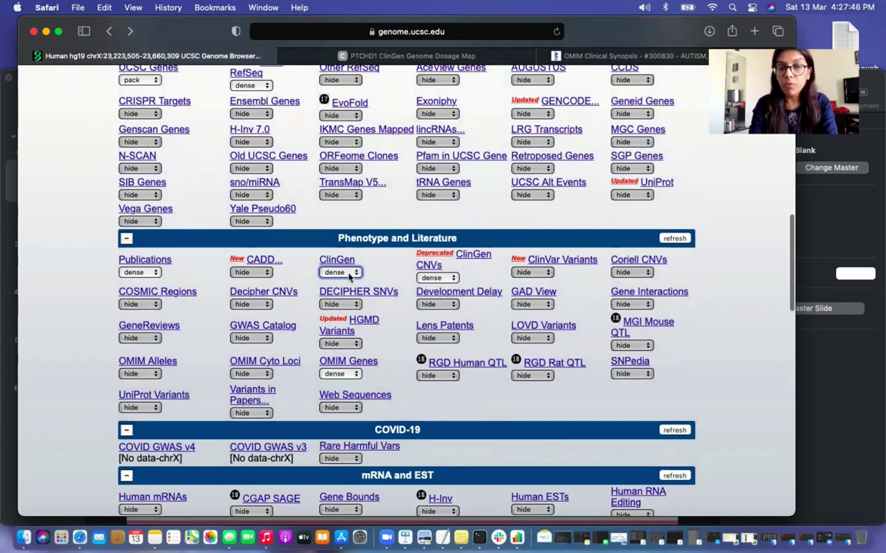
pyautogui.scroll(-1, 348, 285)
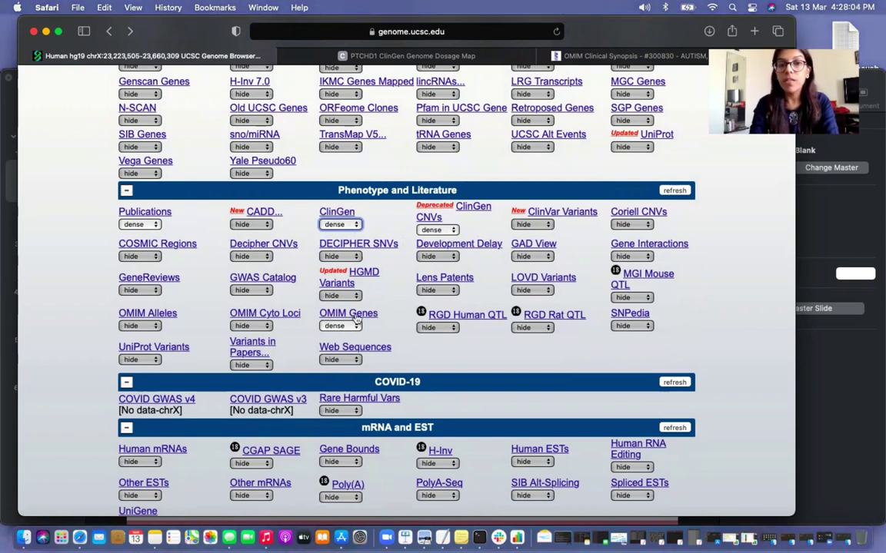
pyautogui.scroll(-5, 368, 326)
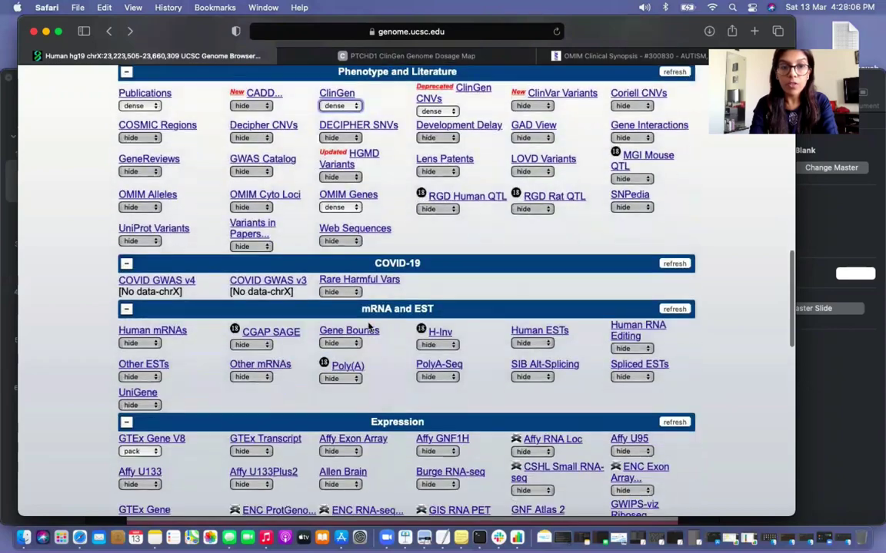
pyautogui.scroll(-8, 368, 326)
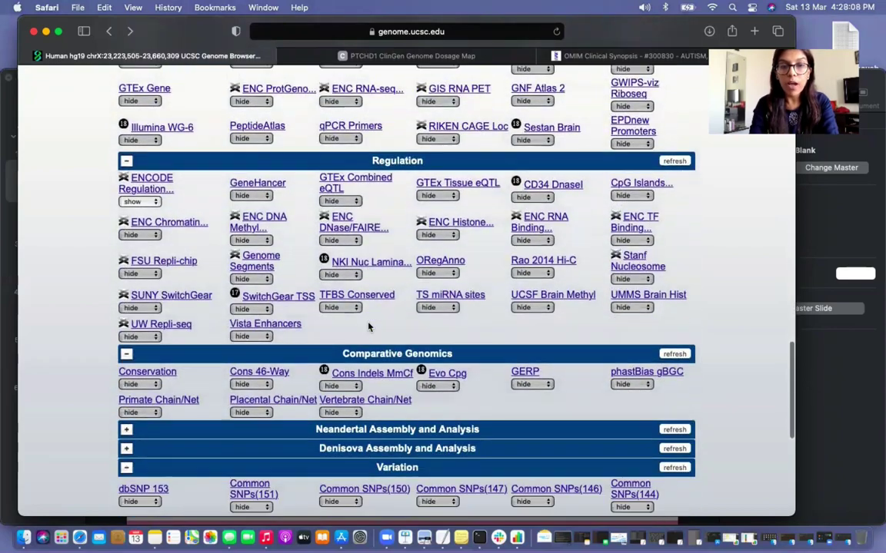
pyautogui.scroll(-2, 368, 326)
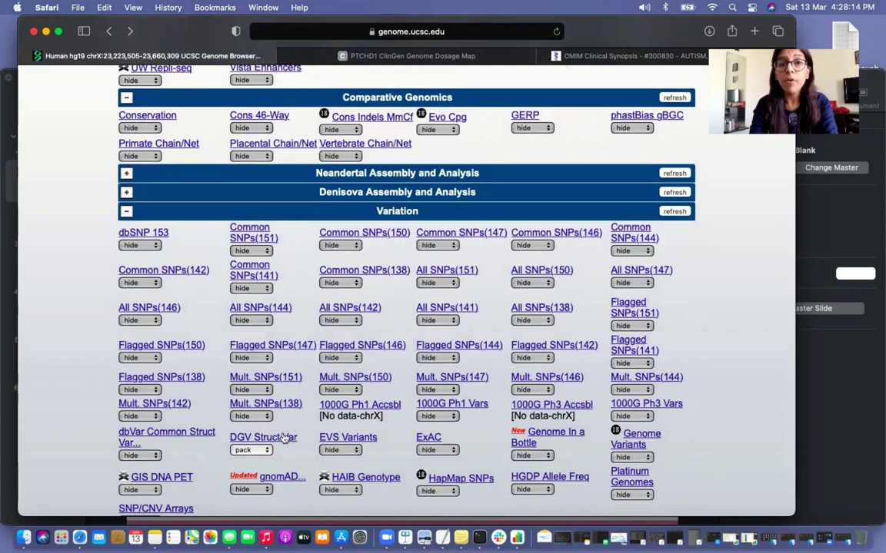
pyautogui.scroll(3, 523, 204)
pyautogui.scroll(20, 523, 204)
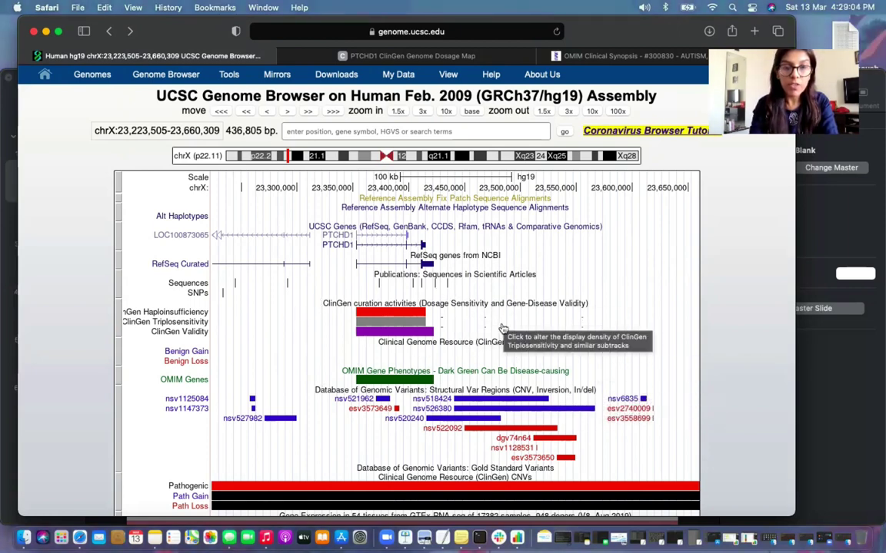
pyautogui.scroll(-3, 492, 384)
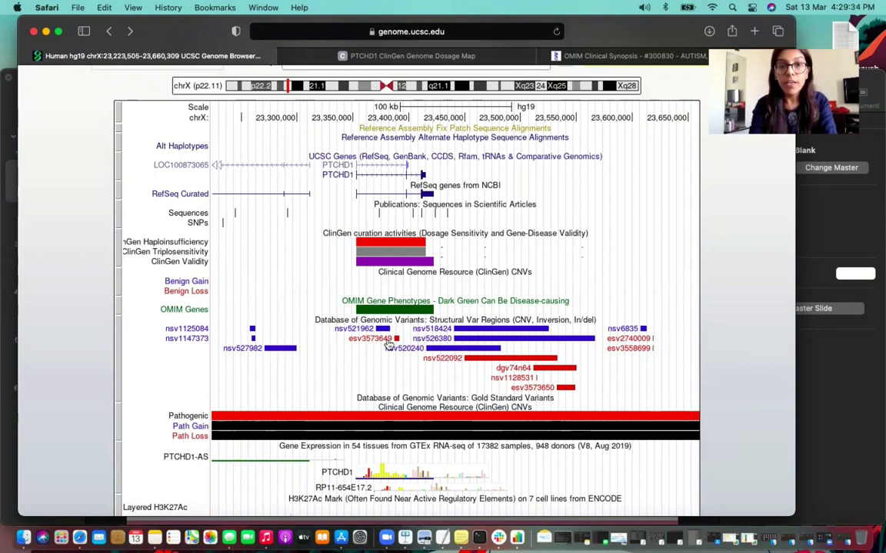
# Scroll down to the DNase and RepeatMasker tracks, then return to the Keynote deck
pyautogui.scroll(-2, 387, 349)
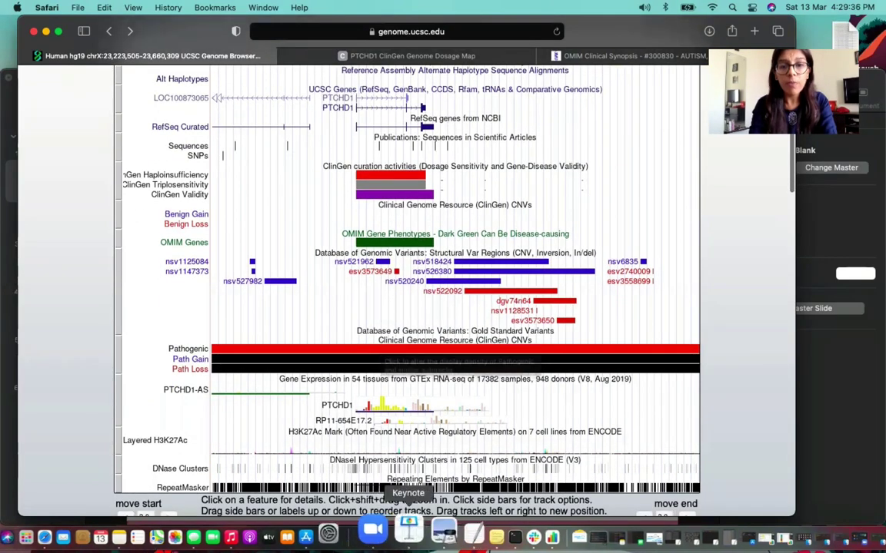
pyautogui.click(415, 529)
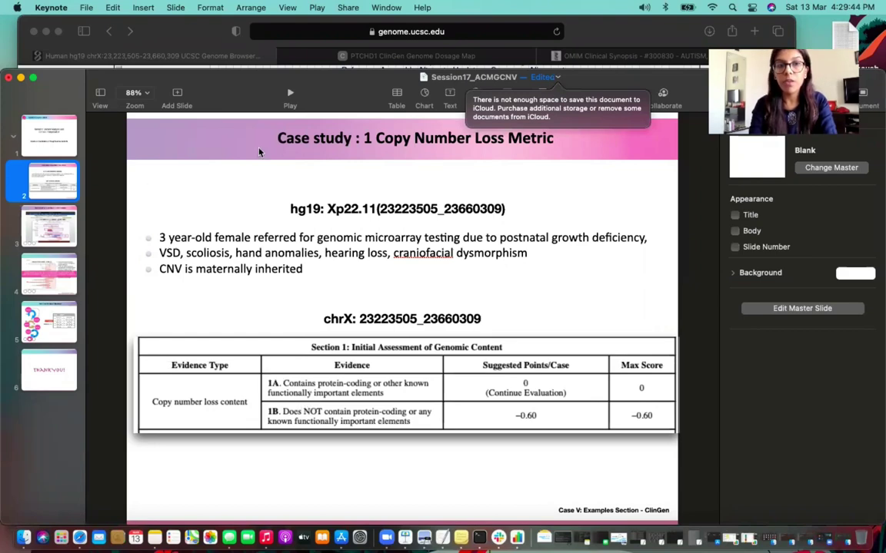
# Play the slideshow full-screen and advance to the UCSC summary slide
pyautogui.click(317, 7)
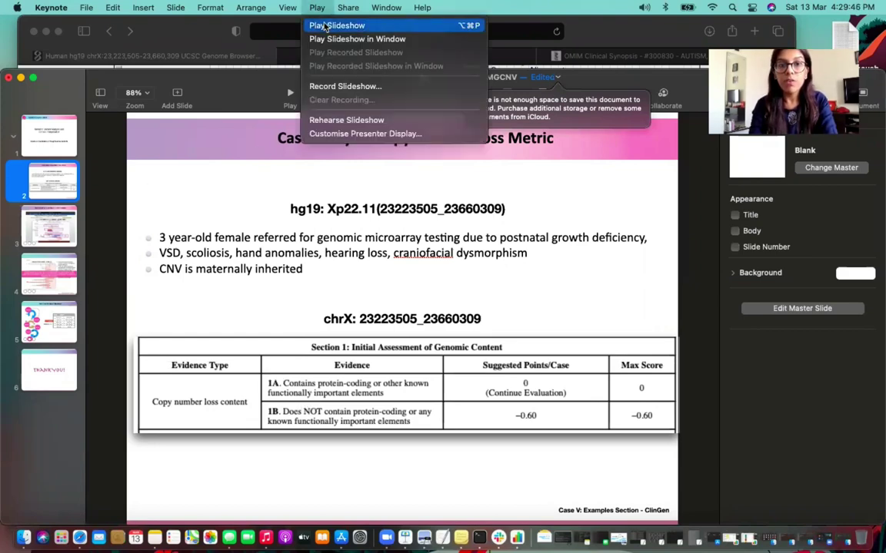
pyautogui.click(313, 24)
pyautogui.press('Right')
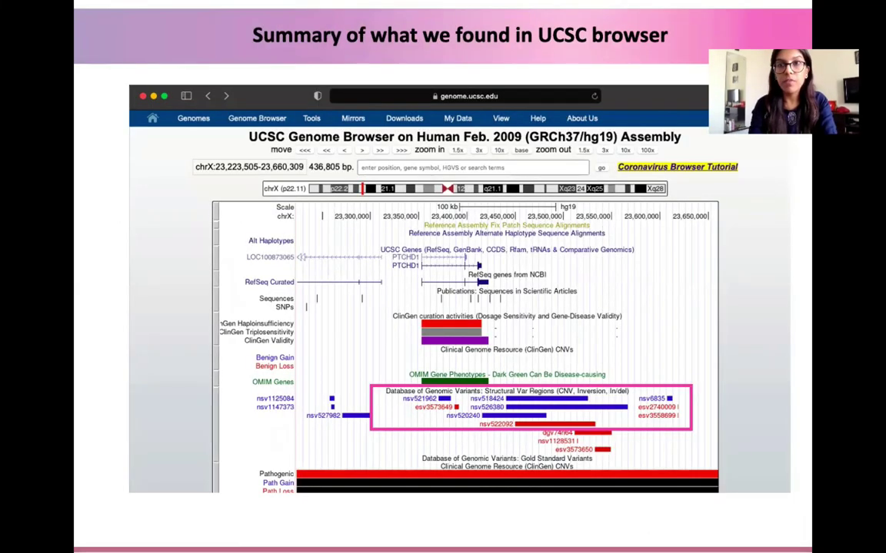
# Reveal the PTCHD1, ClinGen curation and OMIM Gene Phenotypes highlights, then advance to the ClinGen examples slide
pyautogui.press('Right')
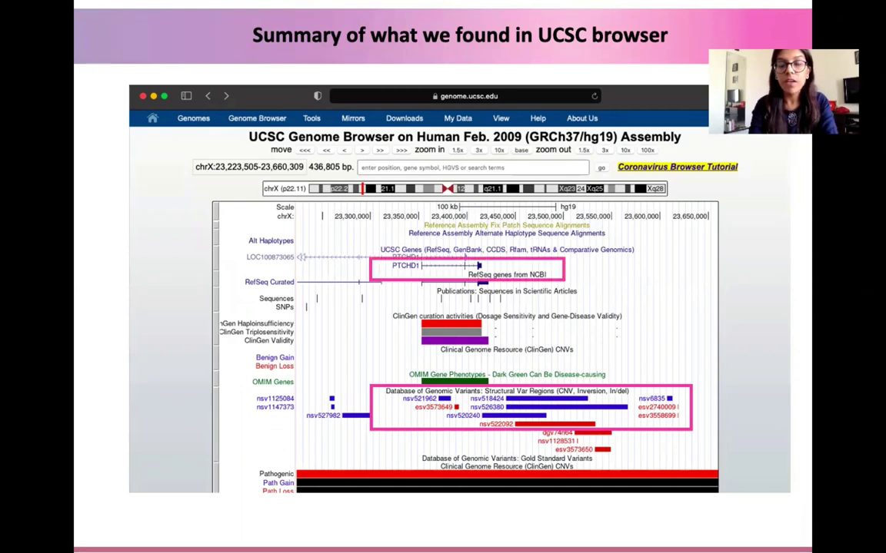
pyautogui.press('Right')
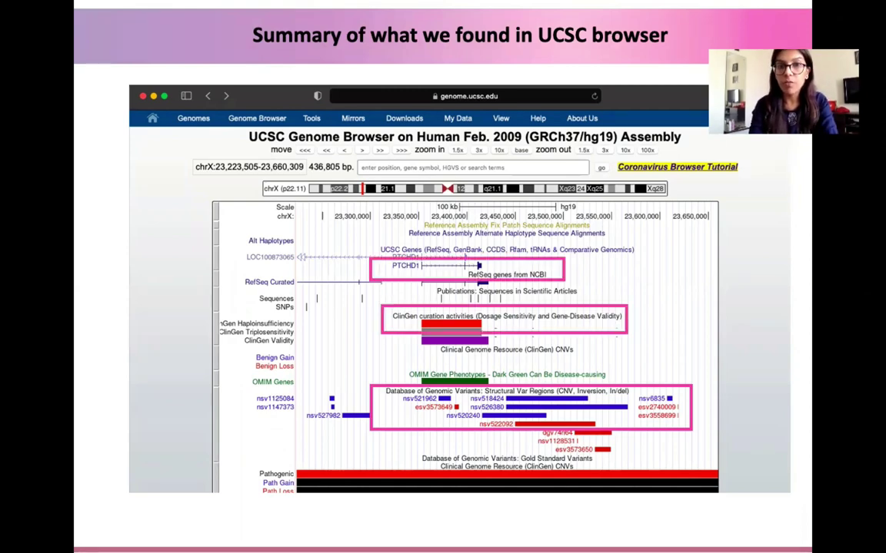
pyautogui.press('Right')
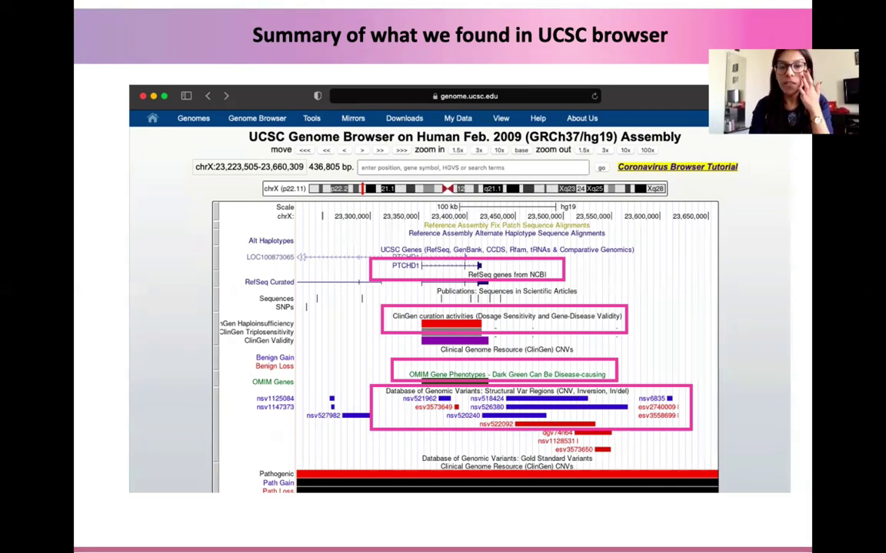
pyautogui.press('Right')
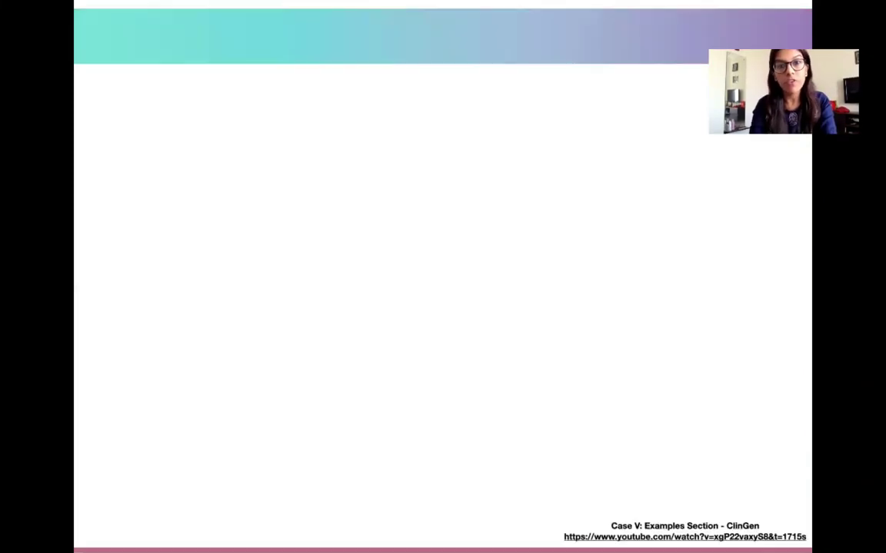
# Show the Chaudhry et al. deletion chart, end the slideshow, and return to the UCSC page in Safari
pyautogui.press('Right')
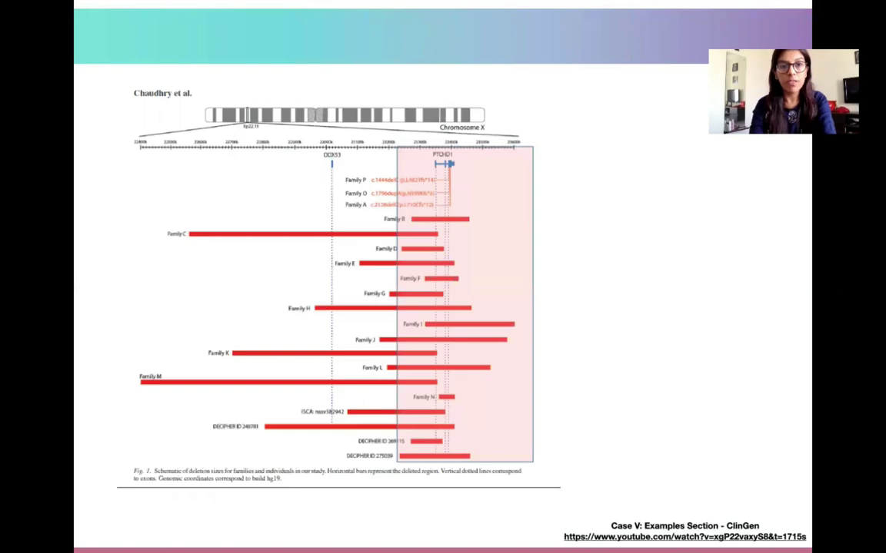
pyautogui.press('Escape')
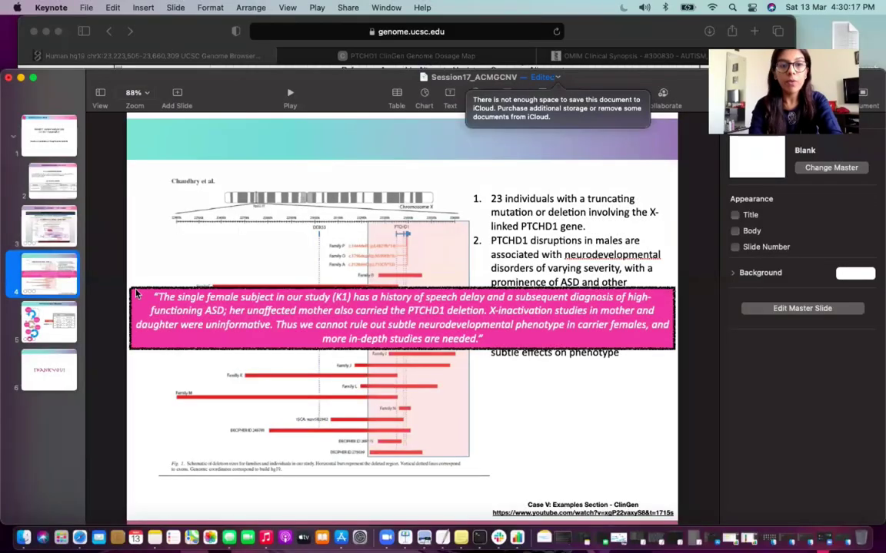
pyautogui.click(81, 532)
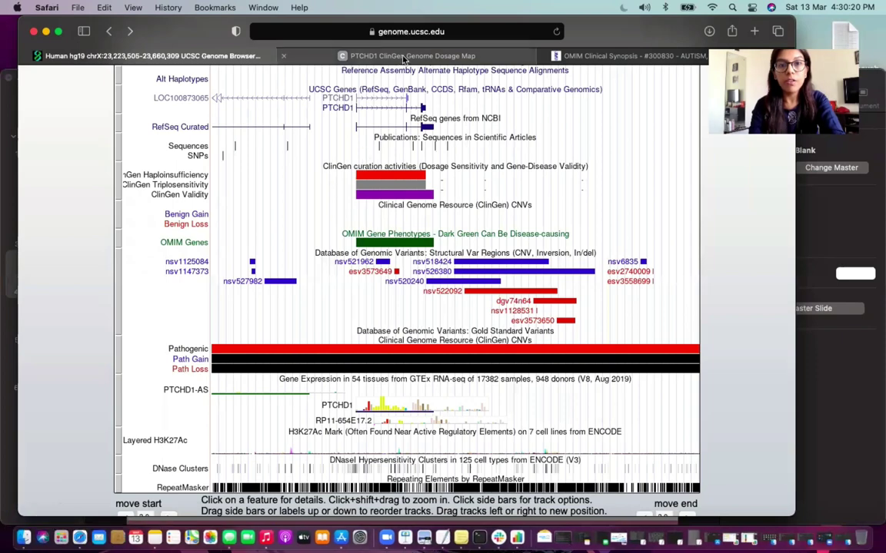
# Switch to the PTCHD1 ClinGen Genome Dosage Map tab
pyautogui.moveTo(403, 60)
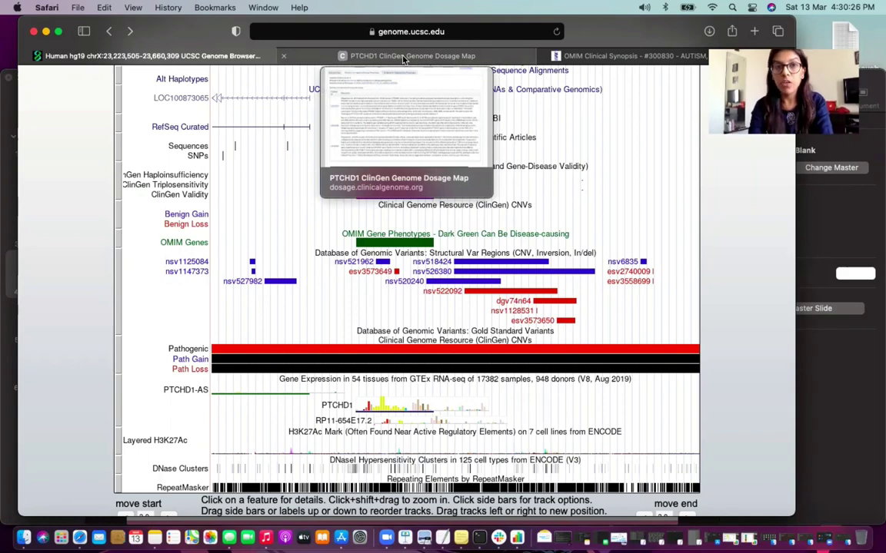
pyautogui.click(403, 58)
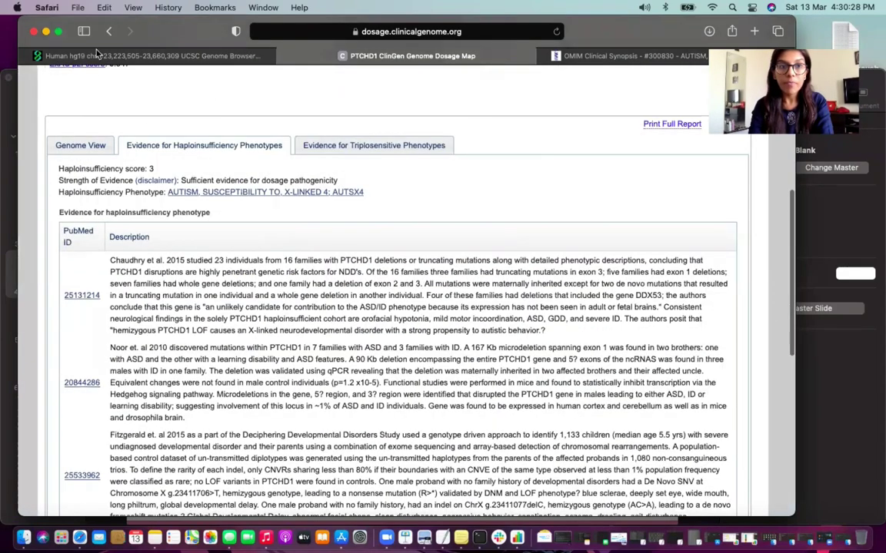
# Go back to the GRCh37 location results for chrX:23,223,505-23,660,309
pyautogui.click(109, 32)
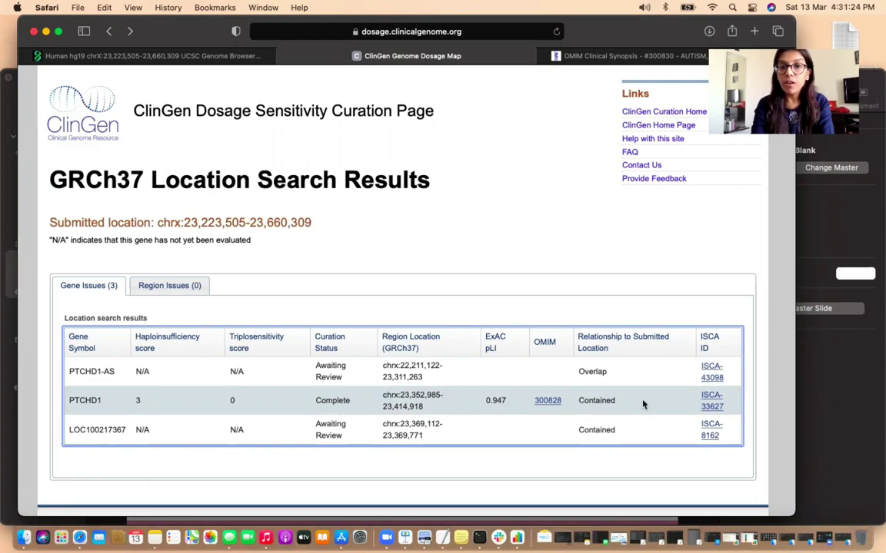
# Open the PTCHD1 curation record ISCA-33627 and scroll through the gene page
pyautogui.click(712, 400)
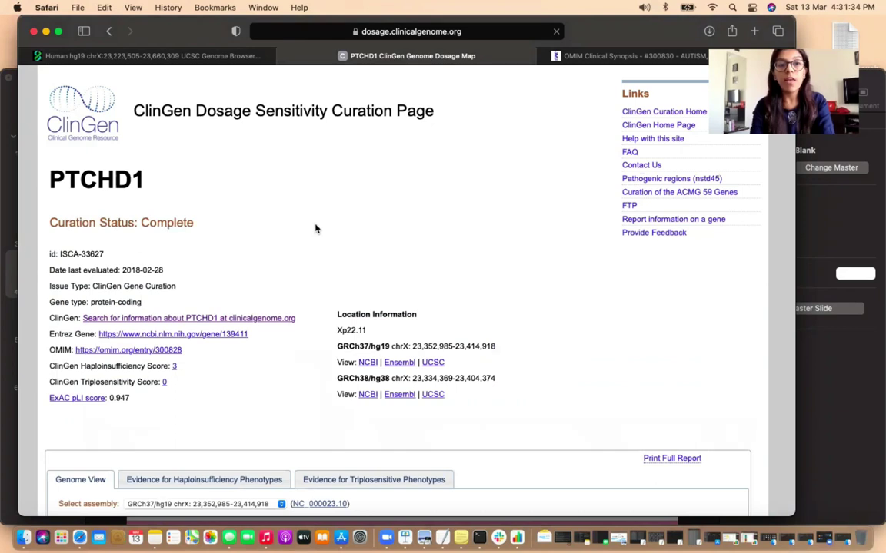
pyautogui.scroll(-2, 135, 302)
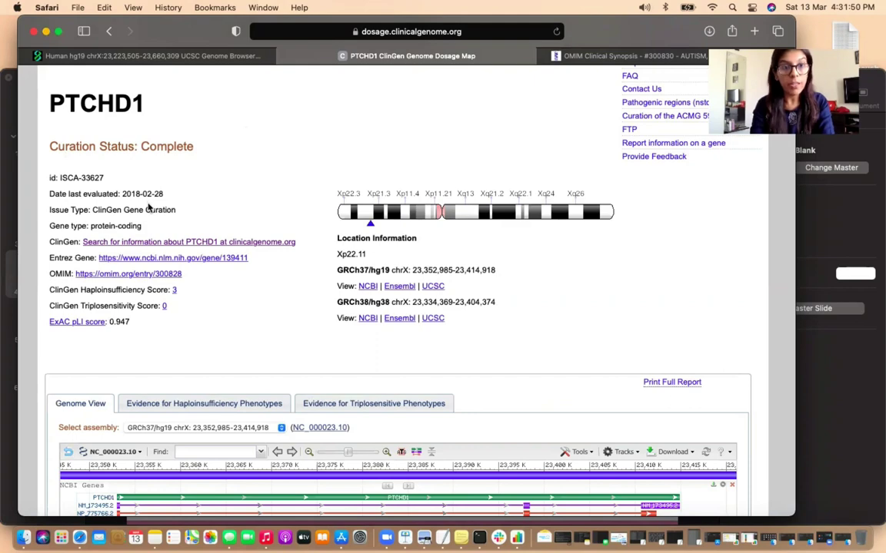
pyautogui.scroll(-5, 161, 312)
pyautogui.scroll(-7, 161, 314)
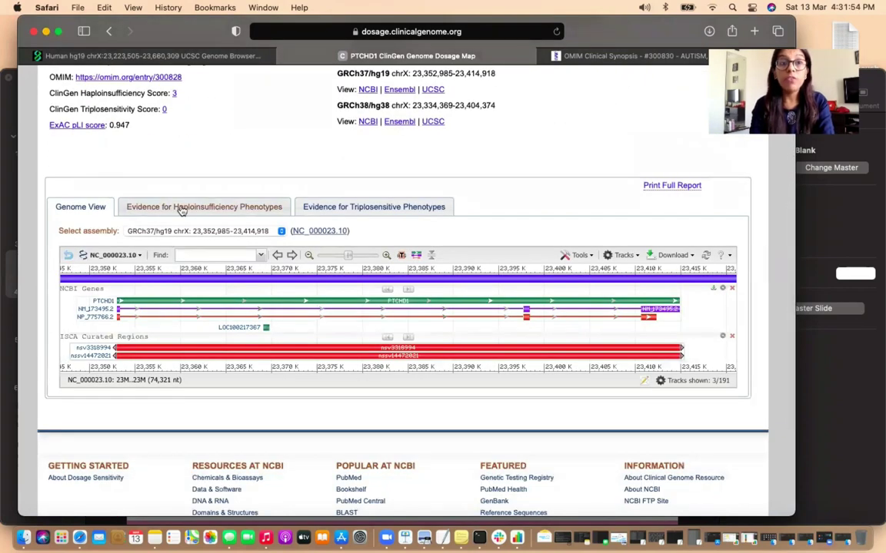
pyautogui.scroll(5, 181, 210)
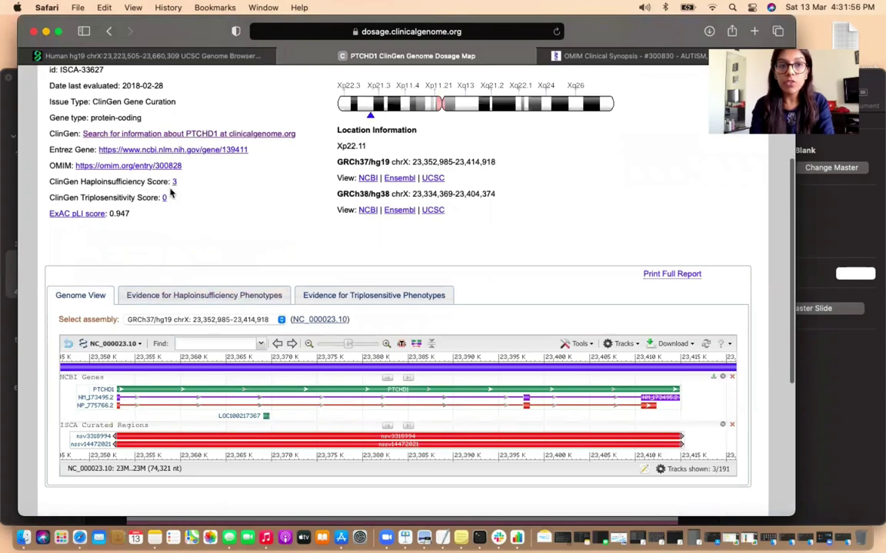
# Highlight the haploinsufficiency score of 3, then show the haploinsufficiency phenotype evidence
pyautogui.tripleClick(48, 185)
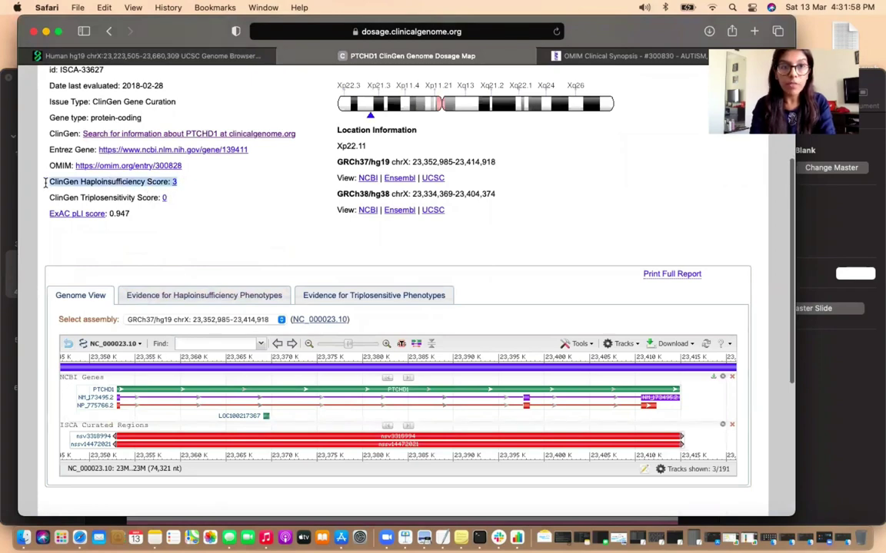
pyautogui.click(204, 178)
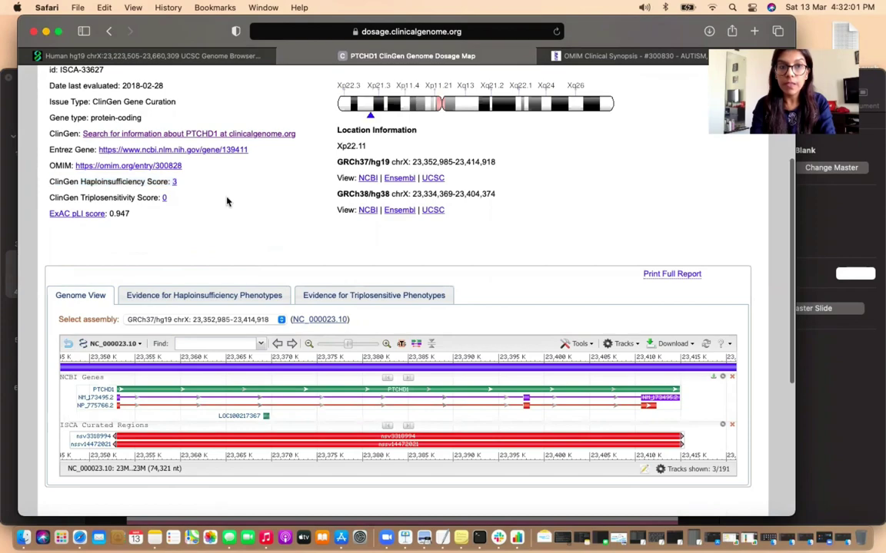
pyautogui.click(238, 300)
pyautogui.scroll(-4, 237, 303)
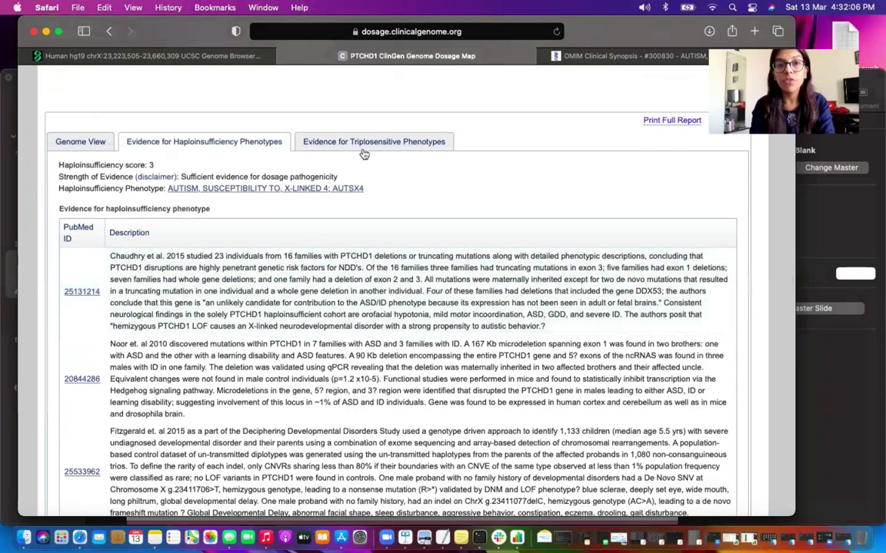
pyautogui.scroll(-1, 331, 307)
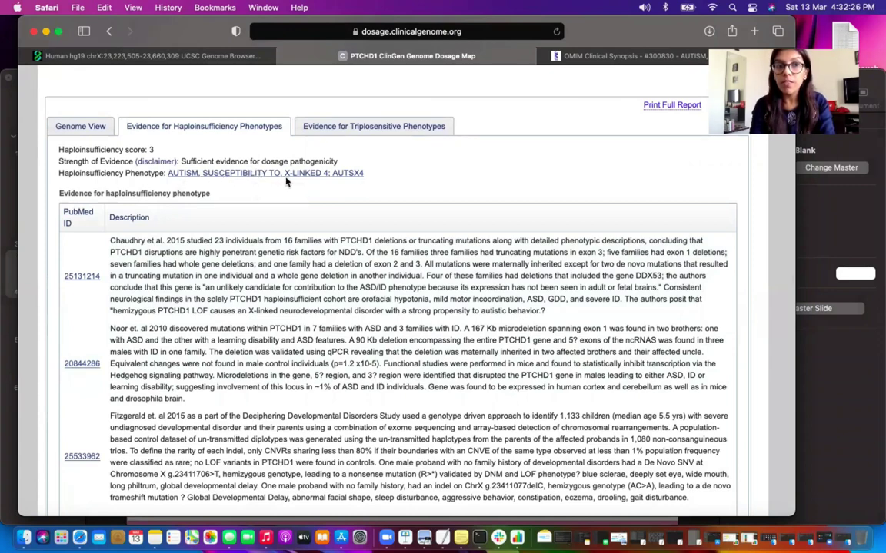
# Open the OMIM Clinical Synopsis for #300830 AUTSX4 and scroll to the PTCHD1 molecular basis
pyautogui.click(553, 55)
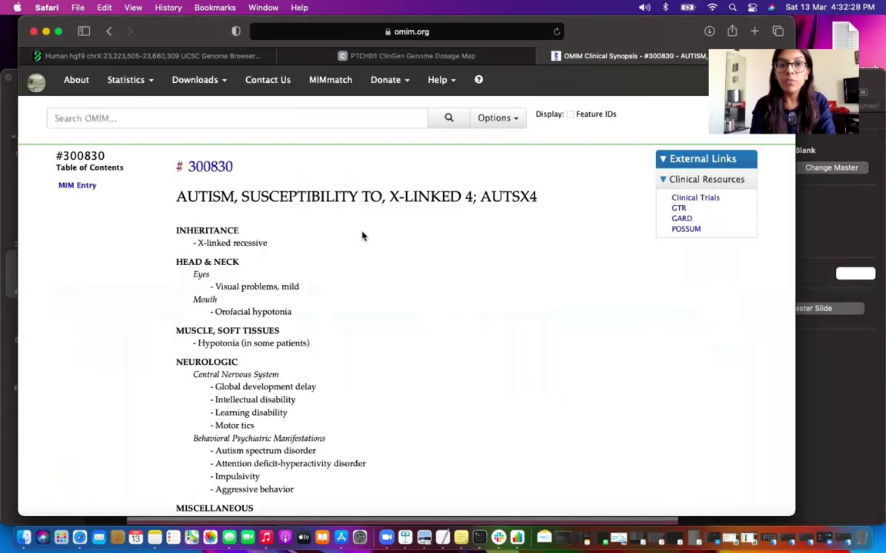
pyautogui.scroll(-2, 363, 334)
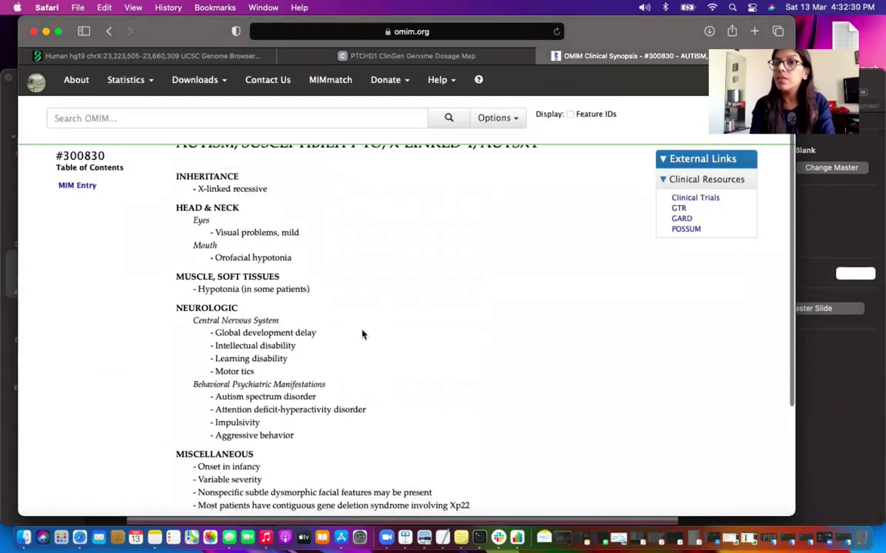
pyautogui.scroll(2, 363, 334)
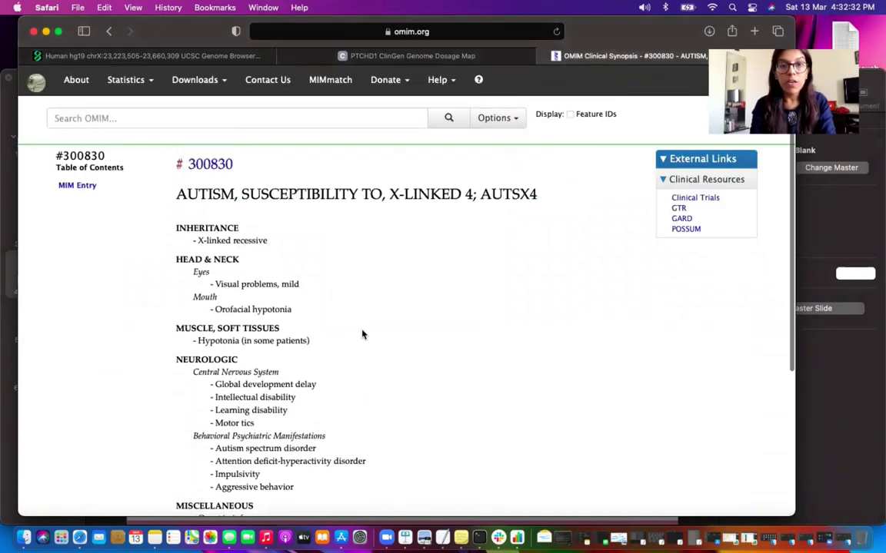
pyautogui.scroll(-2, 363, 335)
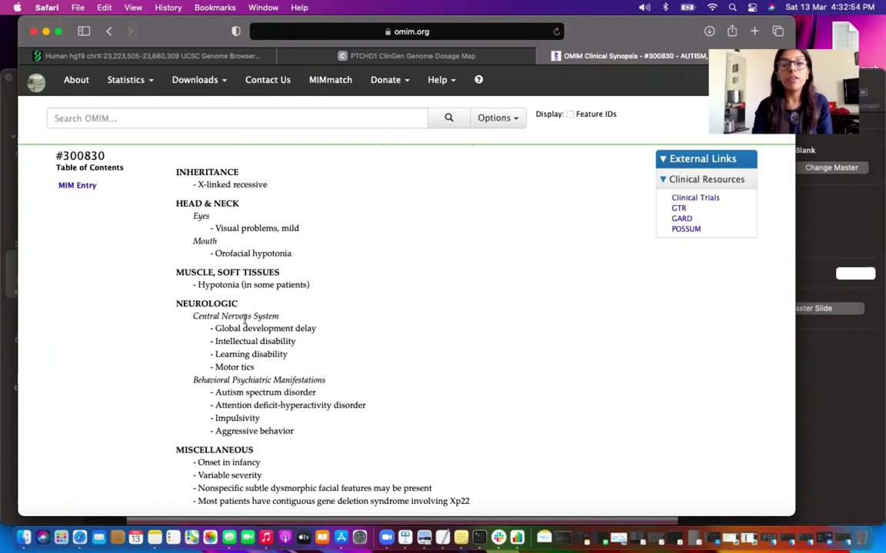
pyautogui.scroll(-1, 251, 332)
pyautogui.scroll(-1, 251, 323)
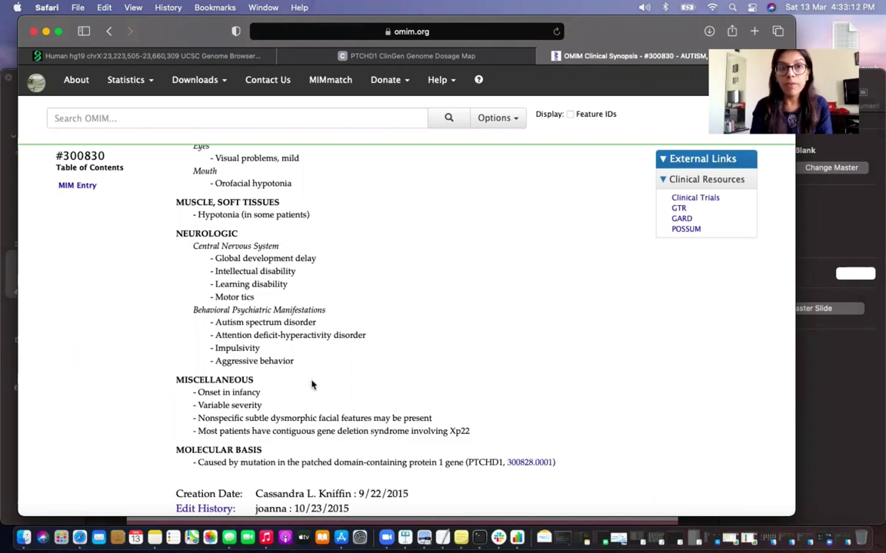
# Read the X-chromosome dosage note on the PTCHD1 ClinGen page, then scroll back to the evidence table
pyautogui.click(453, 55)
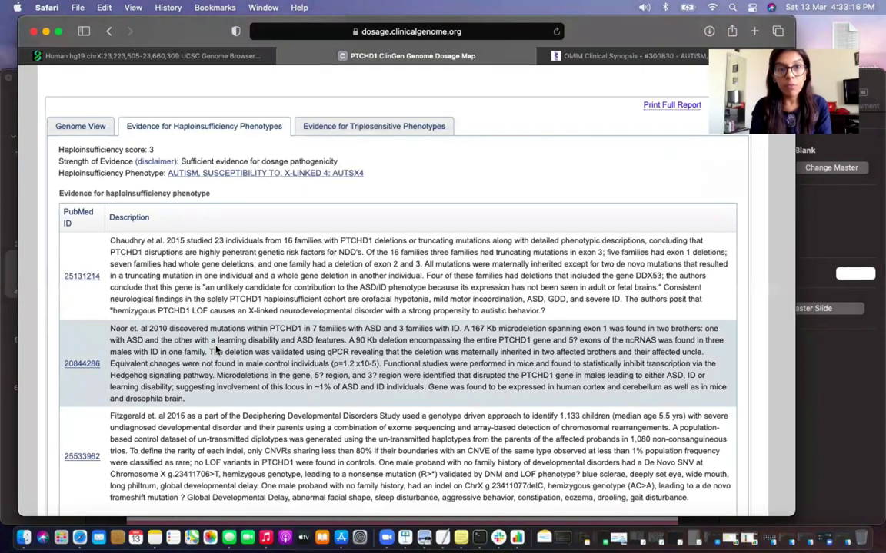
pyautogui.scroll(-2, 216, 348)
pyautogui.scroll(-5, 216, 347)
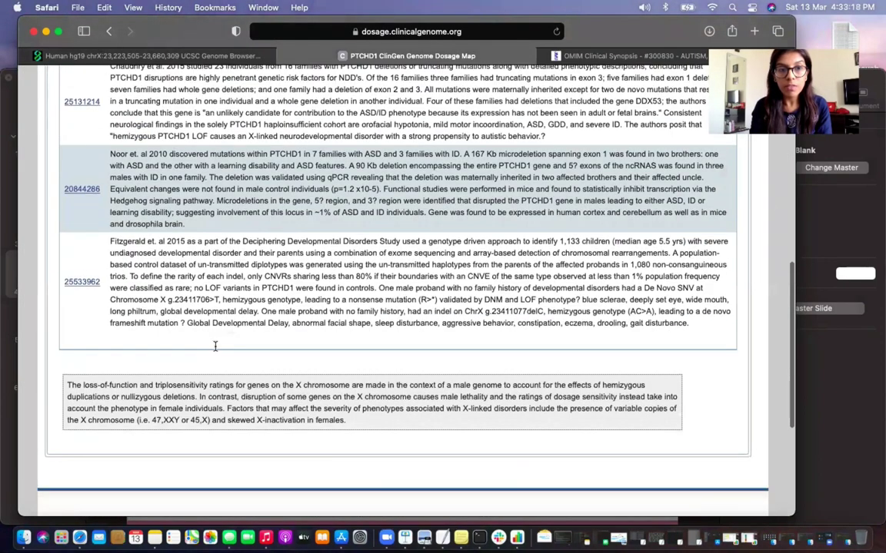
pyautogui.scroll(2, 216, 347)
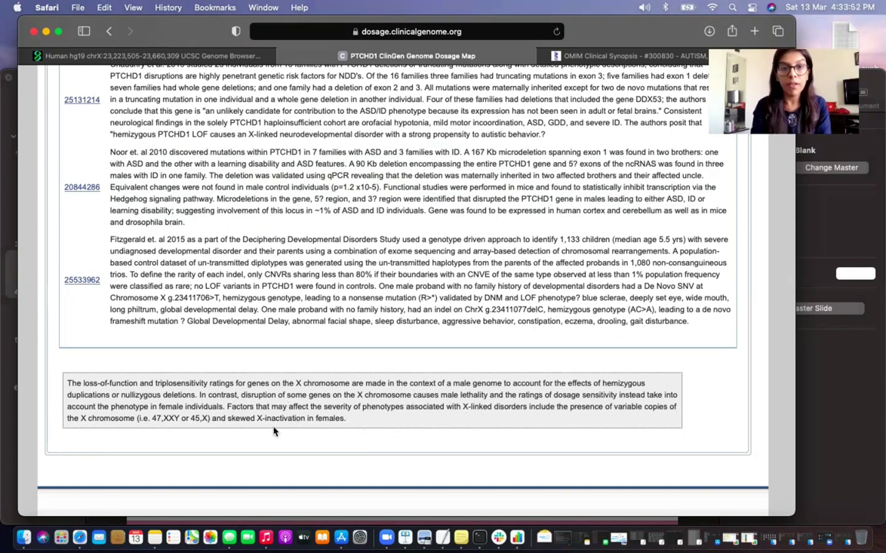
pyautogui.scroll(5, 326, 372)
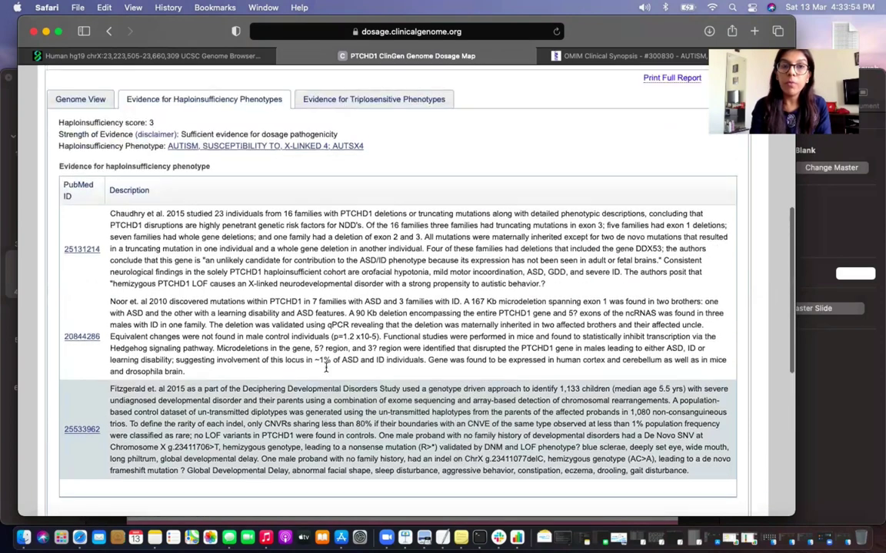